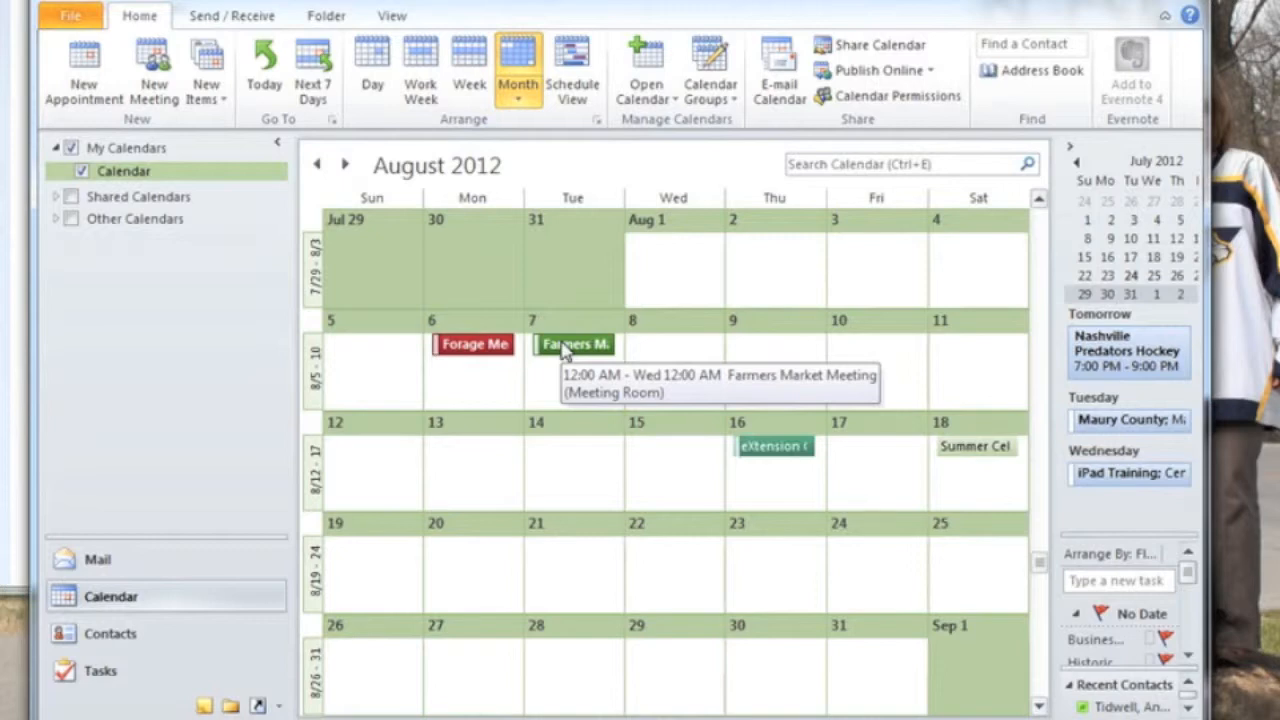
Open the Farmers Market Meeting event on August 7 and bring up its recurrence settings.
double_click(565, 345)
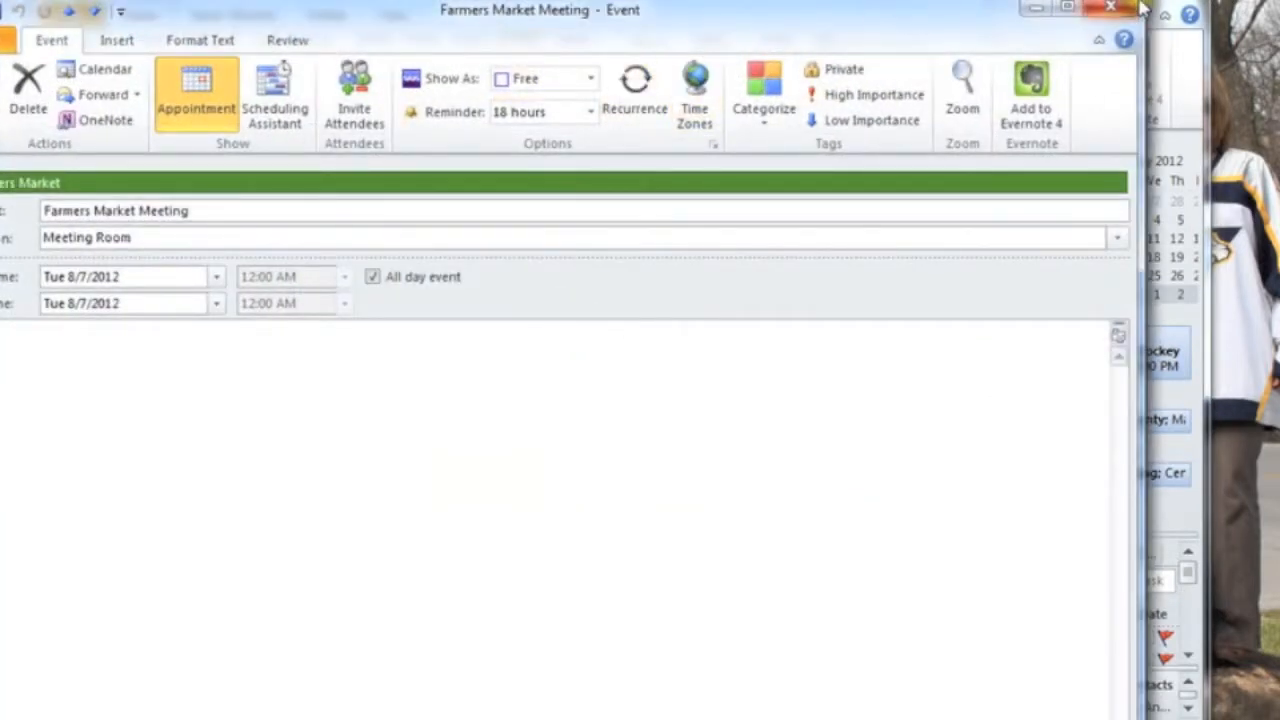
left_click_drag(1135, 5, 960, 2)
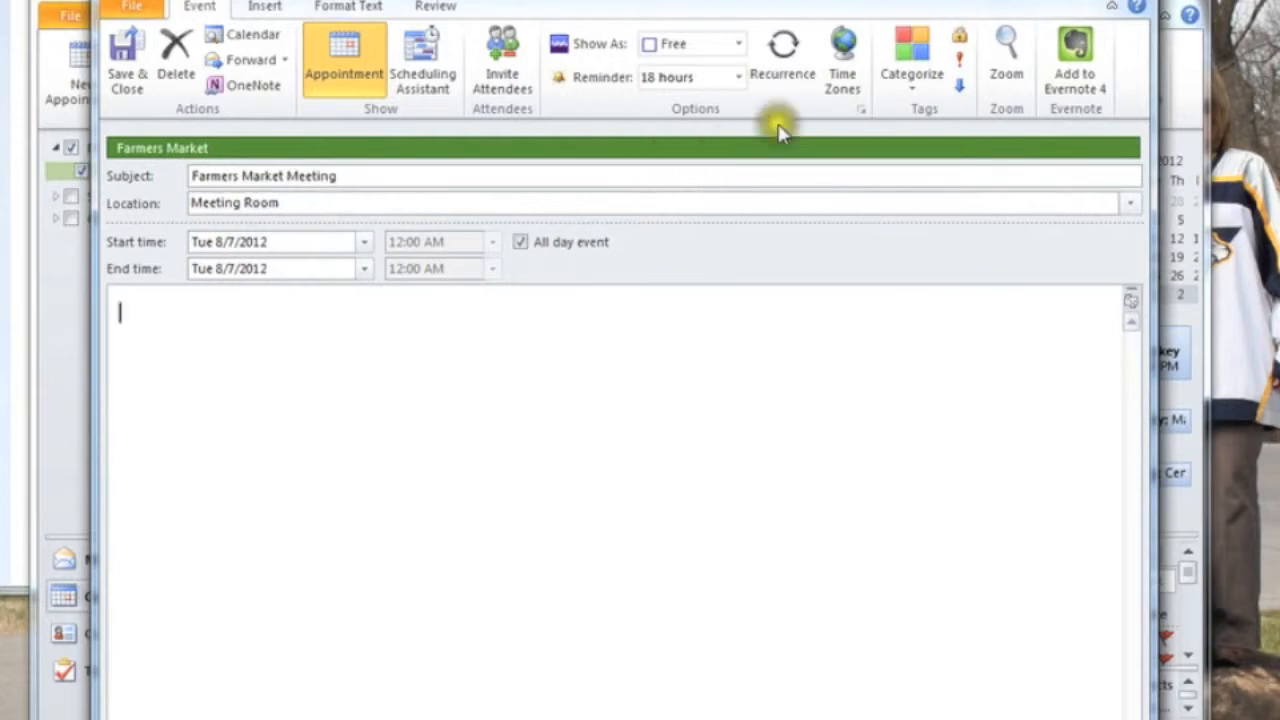
left_click(807, 74)
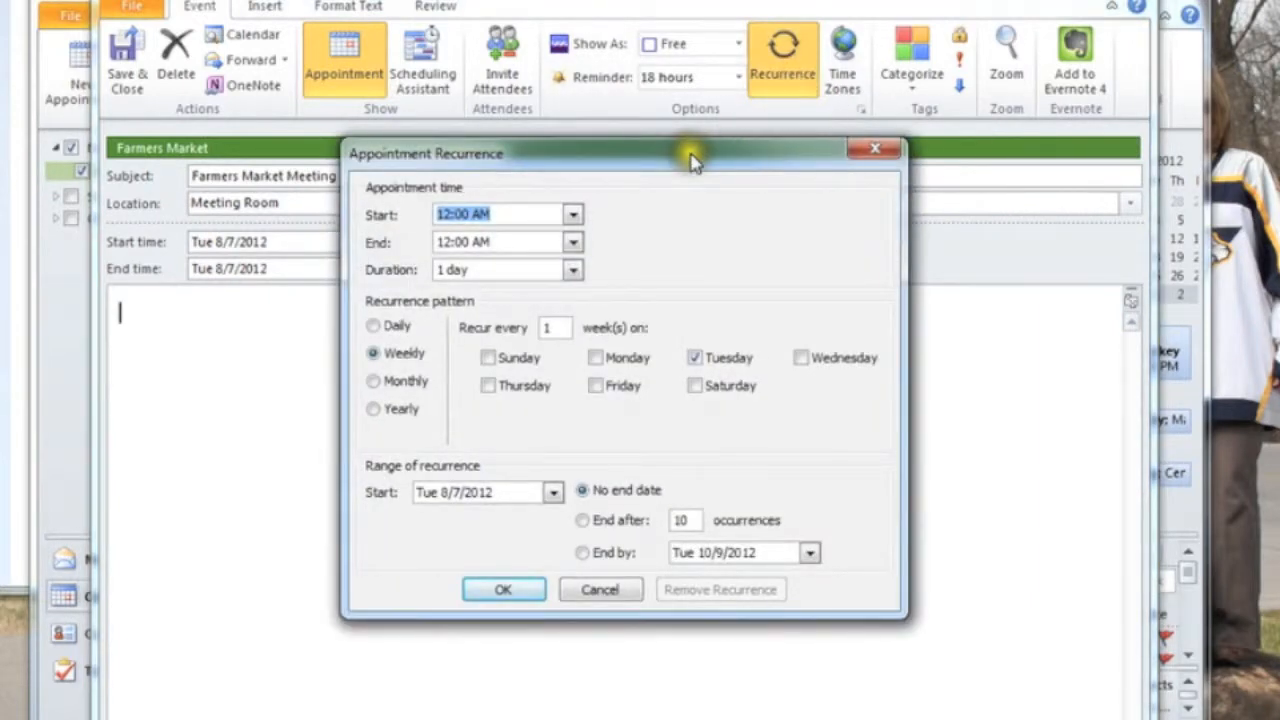
left_click_drag(694, 156, 866, 158)
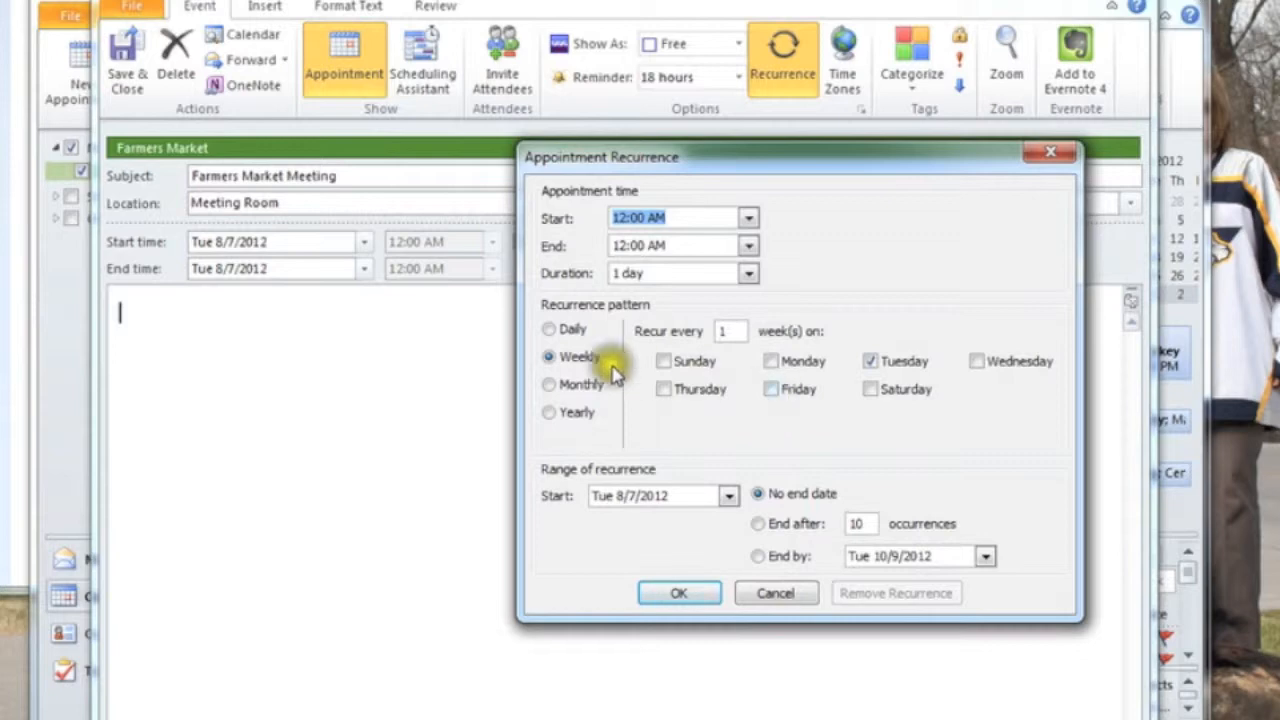
Review the Daily, Monthly and Yearly recurrence patterns, then return to Weekly with a recurrence of every 1 week on Tuesday.
left_click(549, 330)
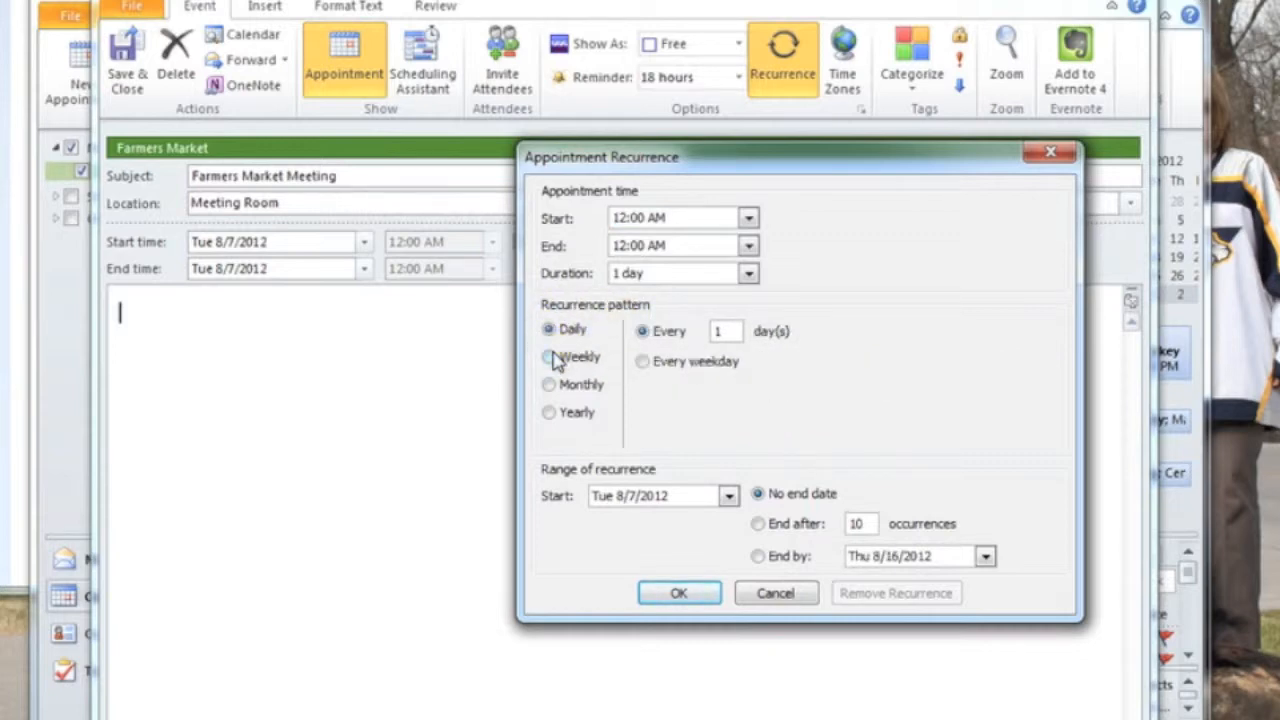
left_click(550, 358)
left_click(549, 385)
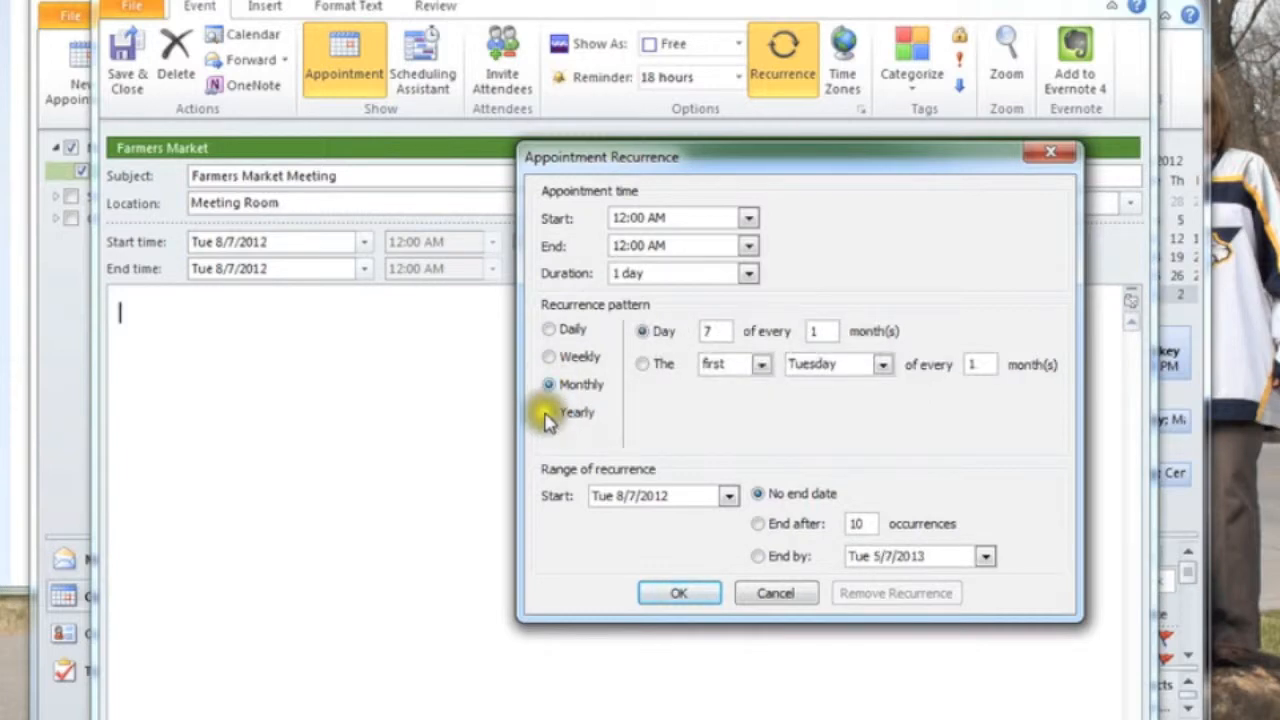
left_click(548, 412)
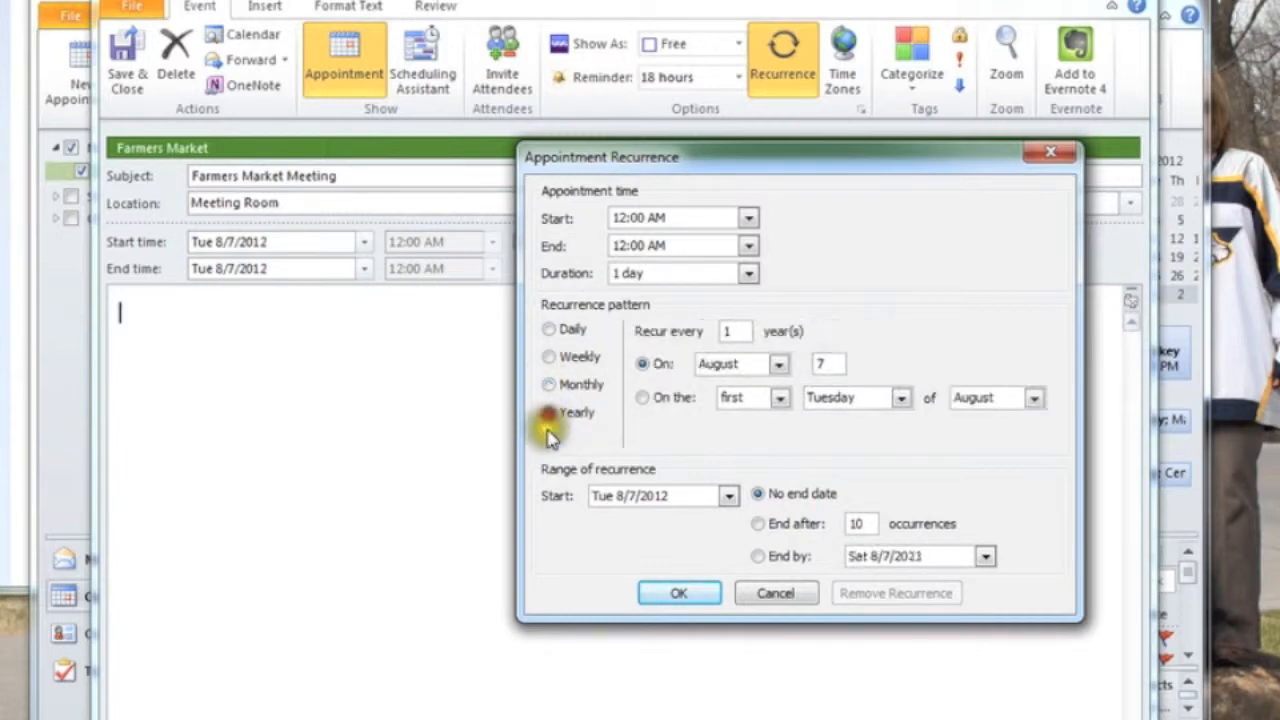
left_click(550, 358)
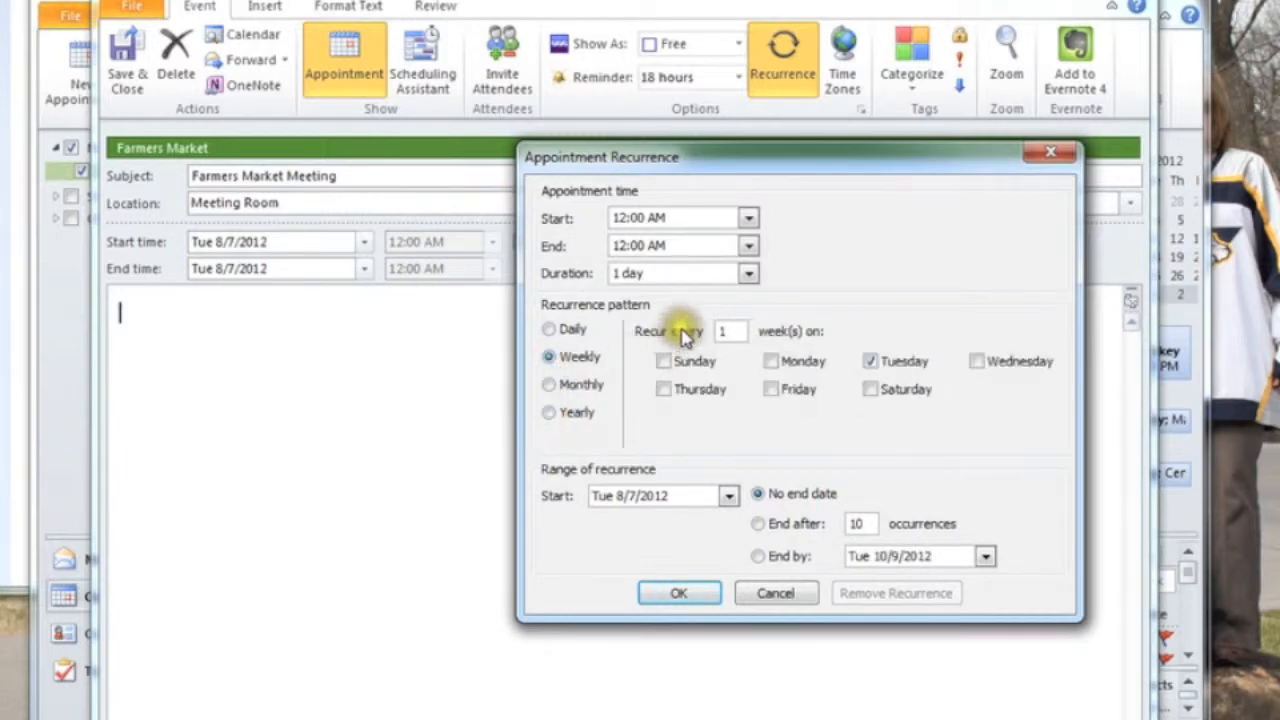
double_click(731, 335)
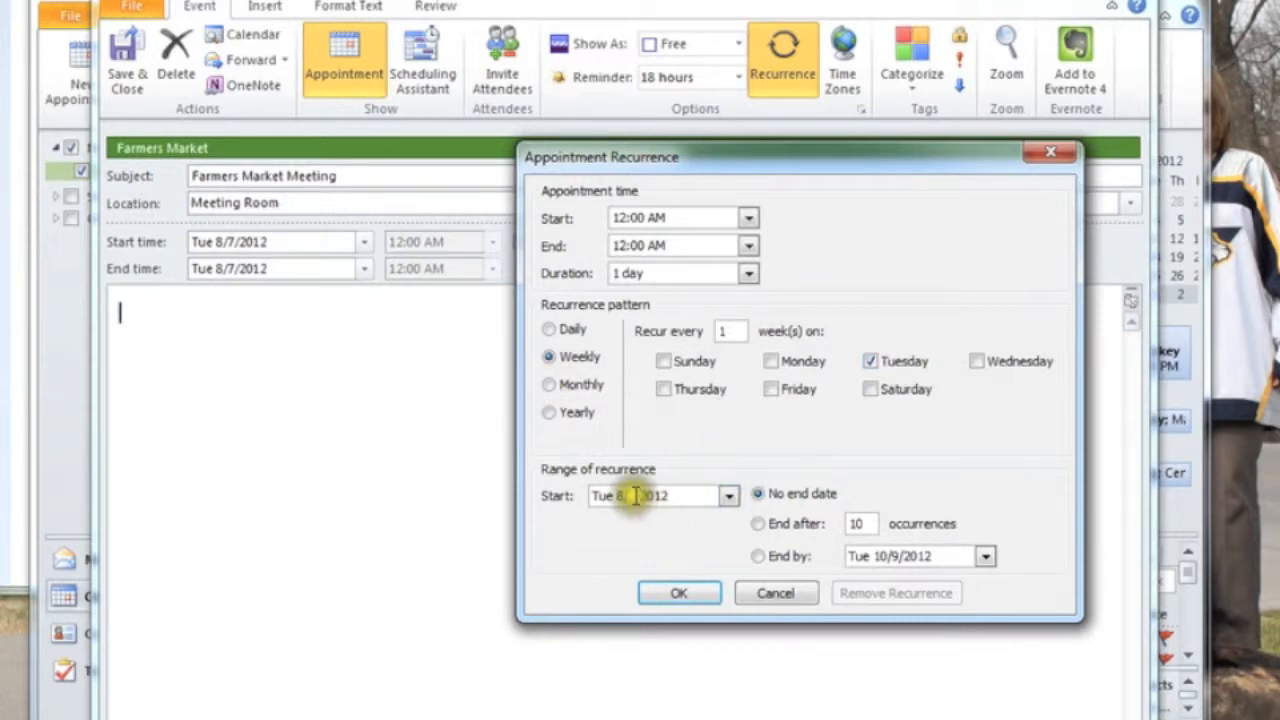
Set the weekly recurrence to end by Tue 9/4/2012, apply it, and save and close the event.
left_click(986, 556)
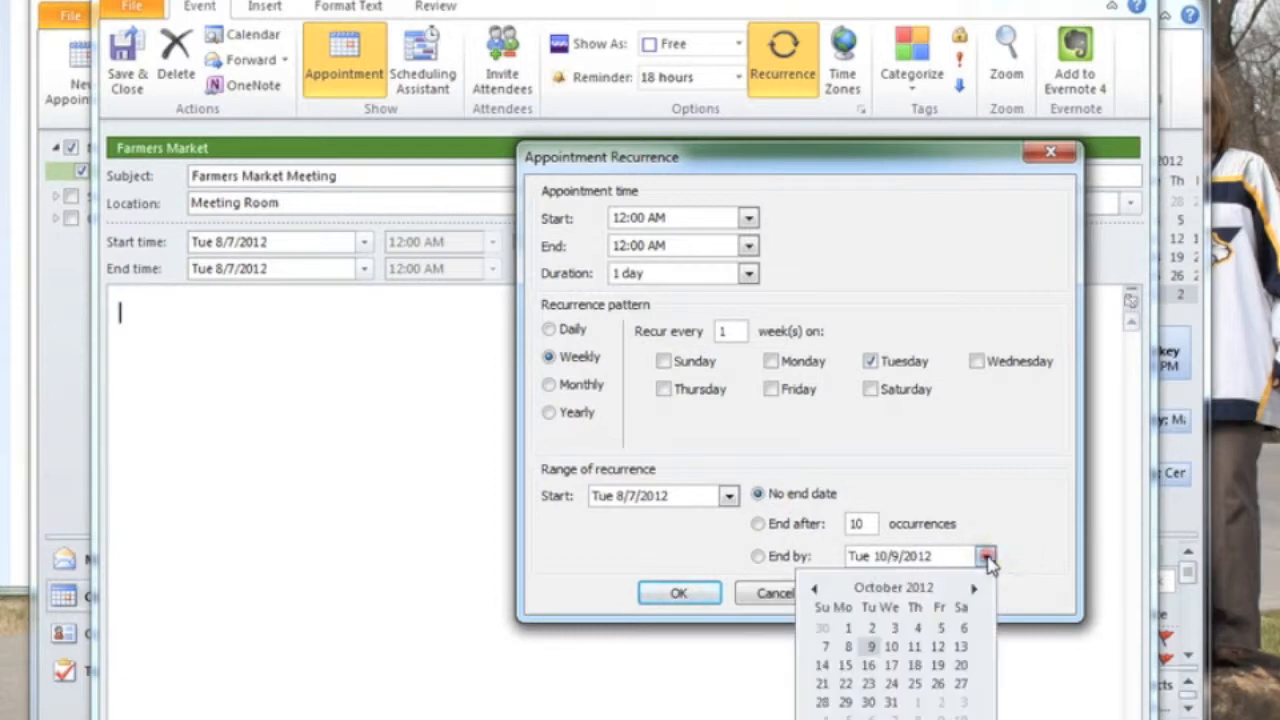
left_click(976, 592)
left_click(816, 589)
left_click(816, 589)
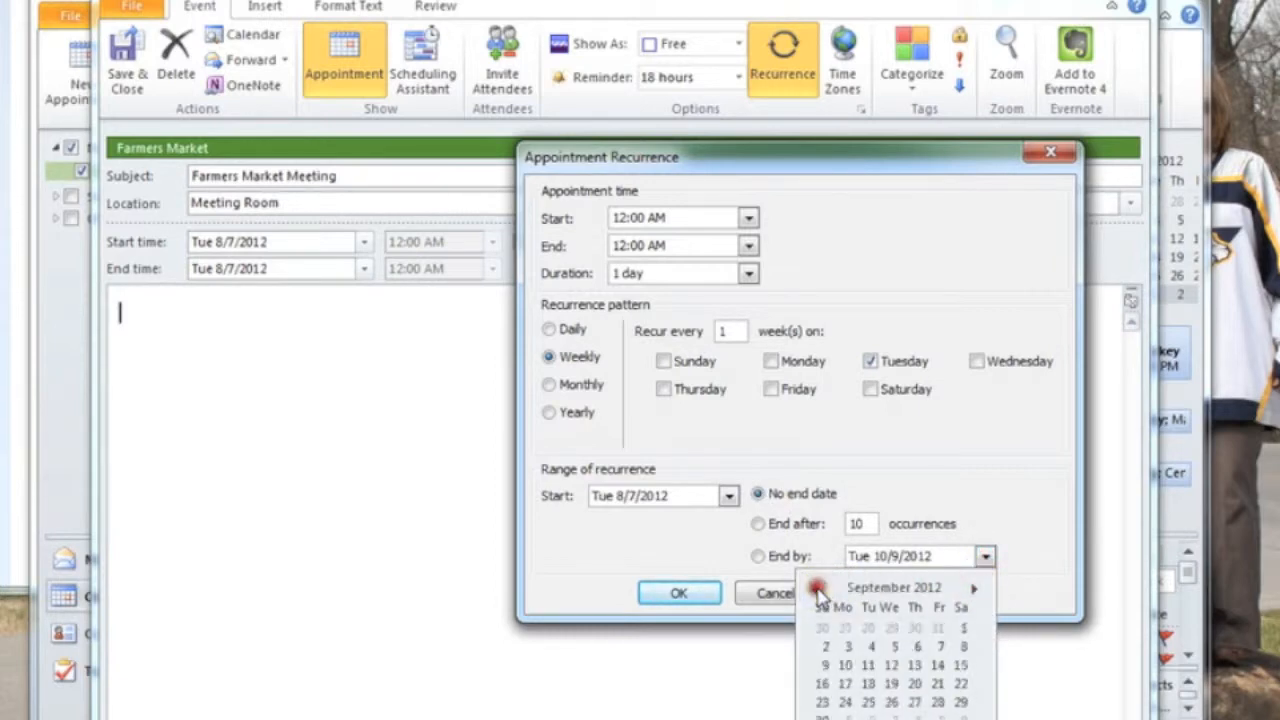
left_click(870, 648)
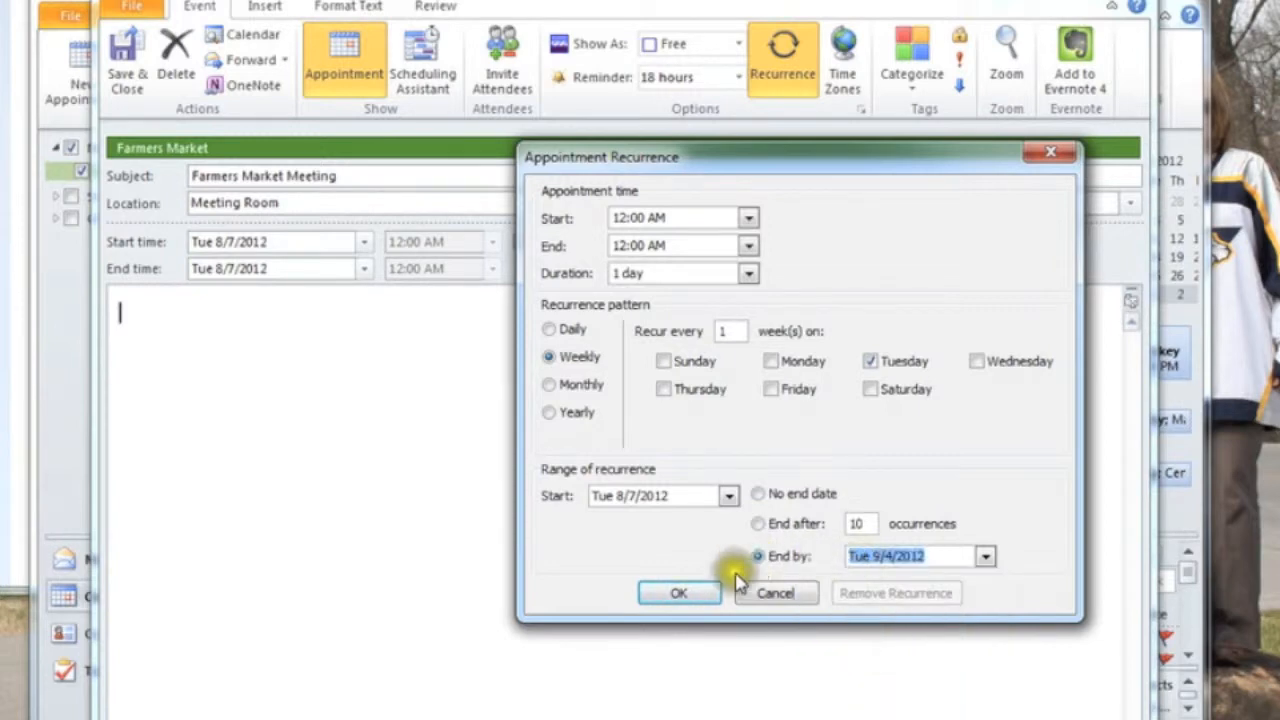
left_click(679, 593)
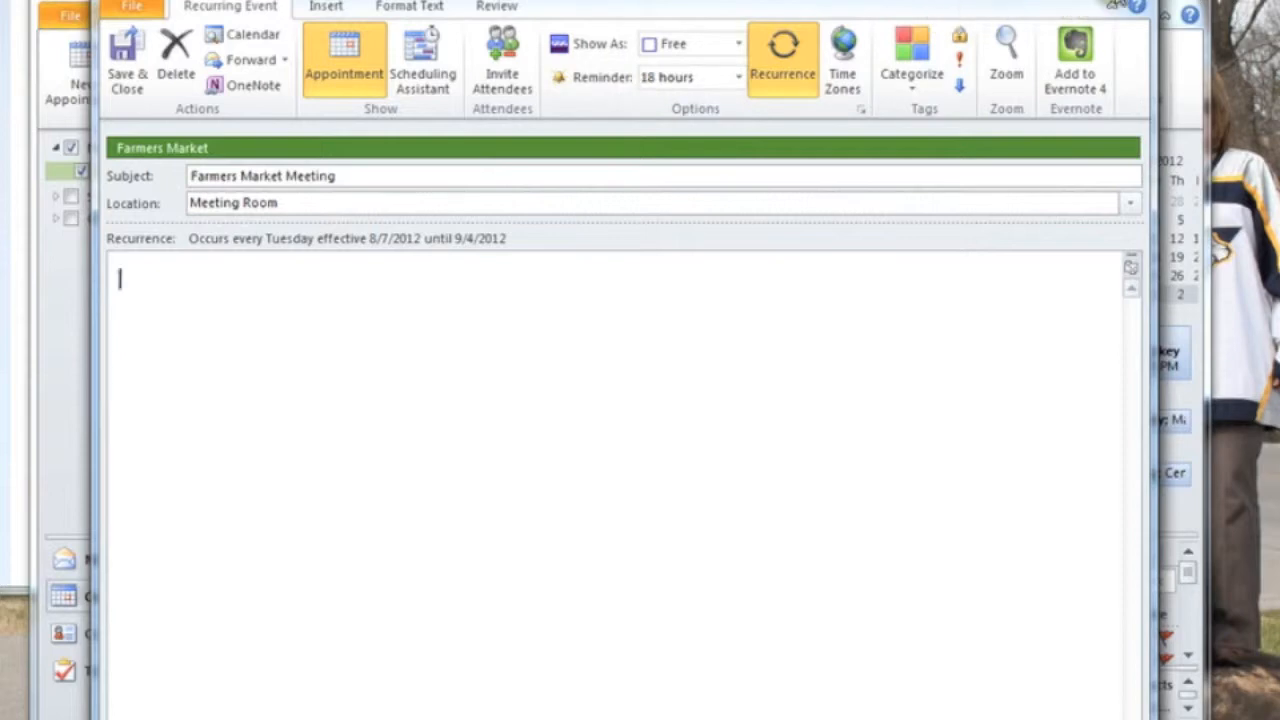
left_click(118, 50)
Check the Farmers Market Meeting occurrences in August and September 2012, ending back on August.
left_click(563, 352)
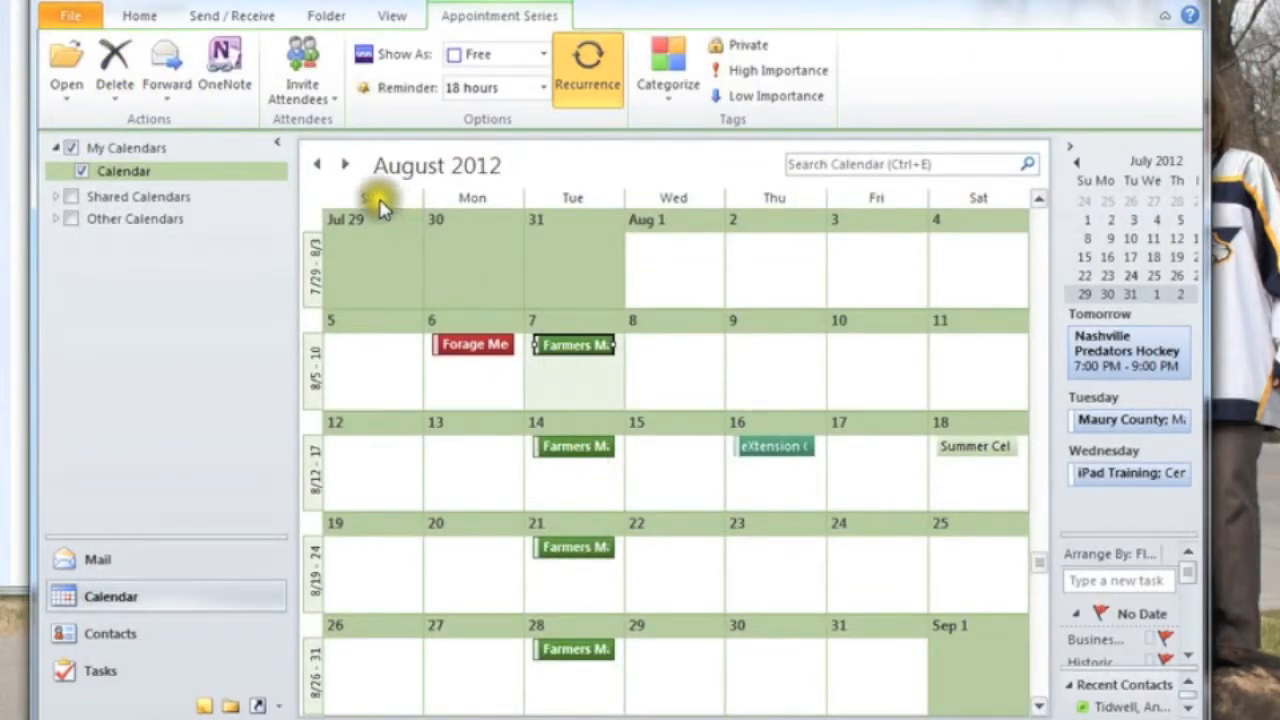
left_click(346, 165)
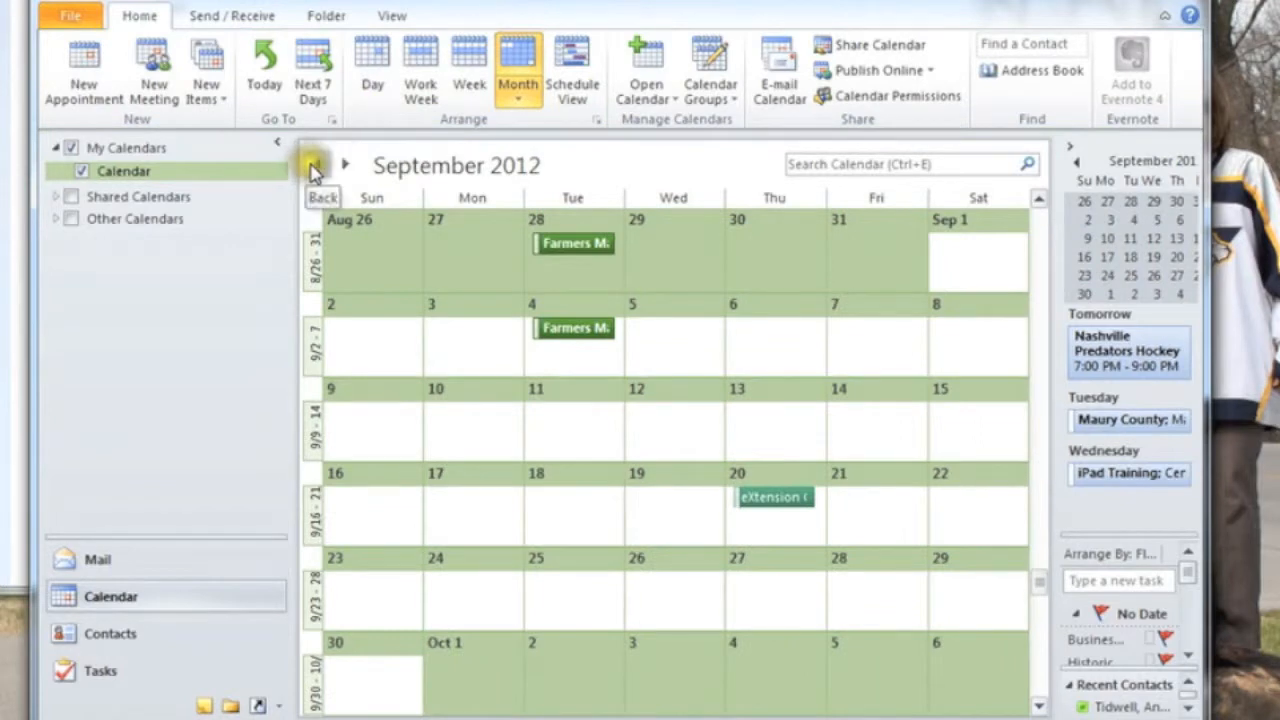
left_click(311, 165)
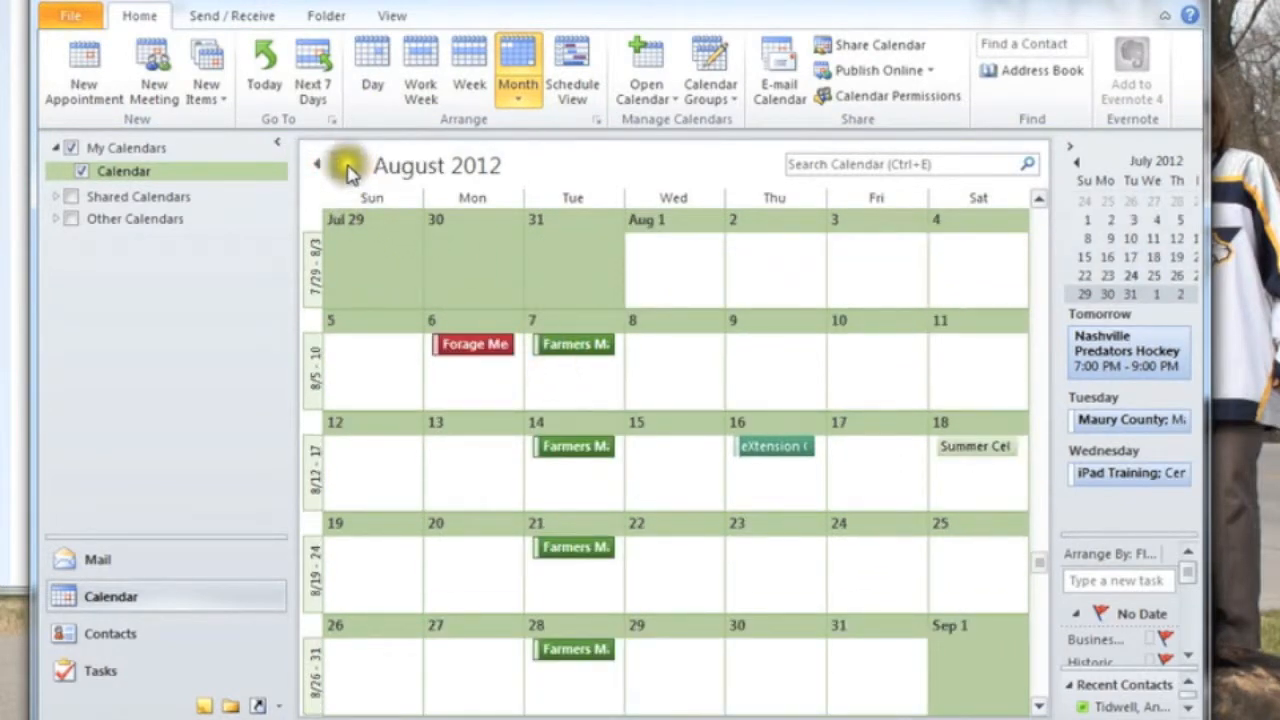
left_click(346, 165)
left_click(314, 165)
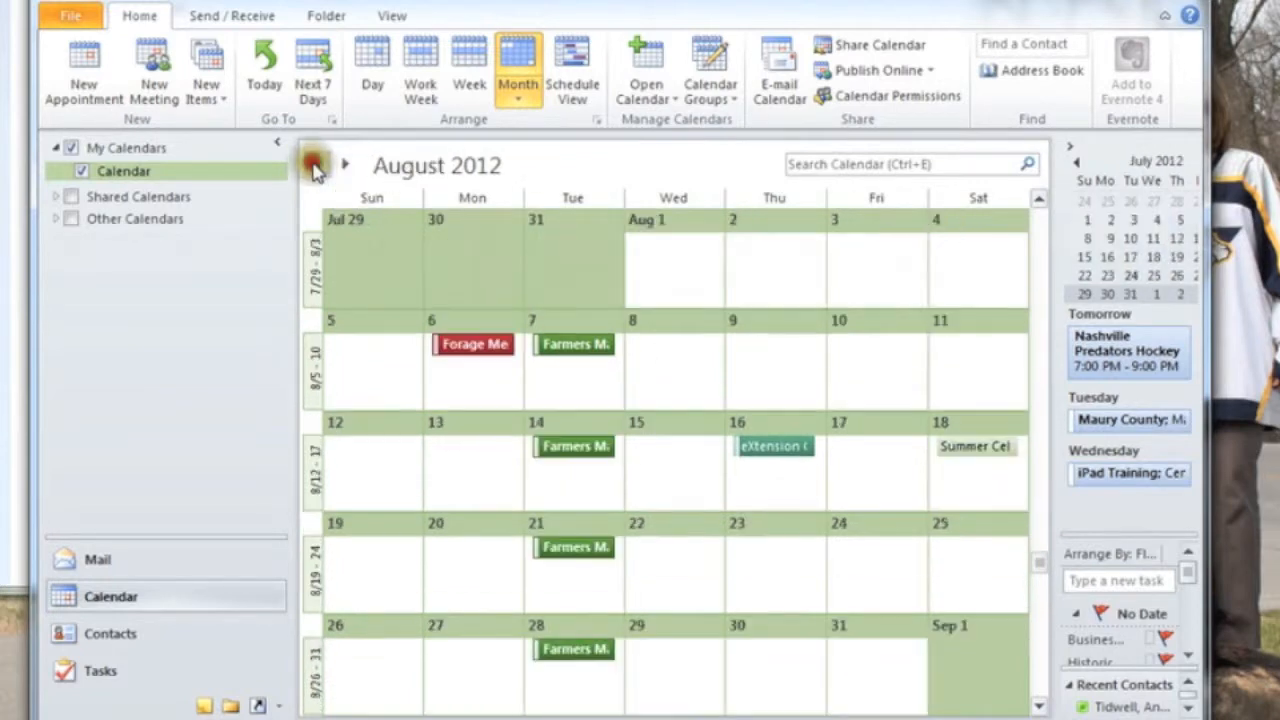
Open the recurrence settings of the Farmers Market Meeting series from its August 7 occurrence, keeping the calendar in view.
double_click(568, 346)
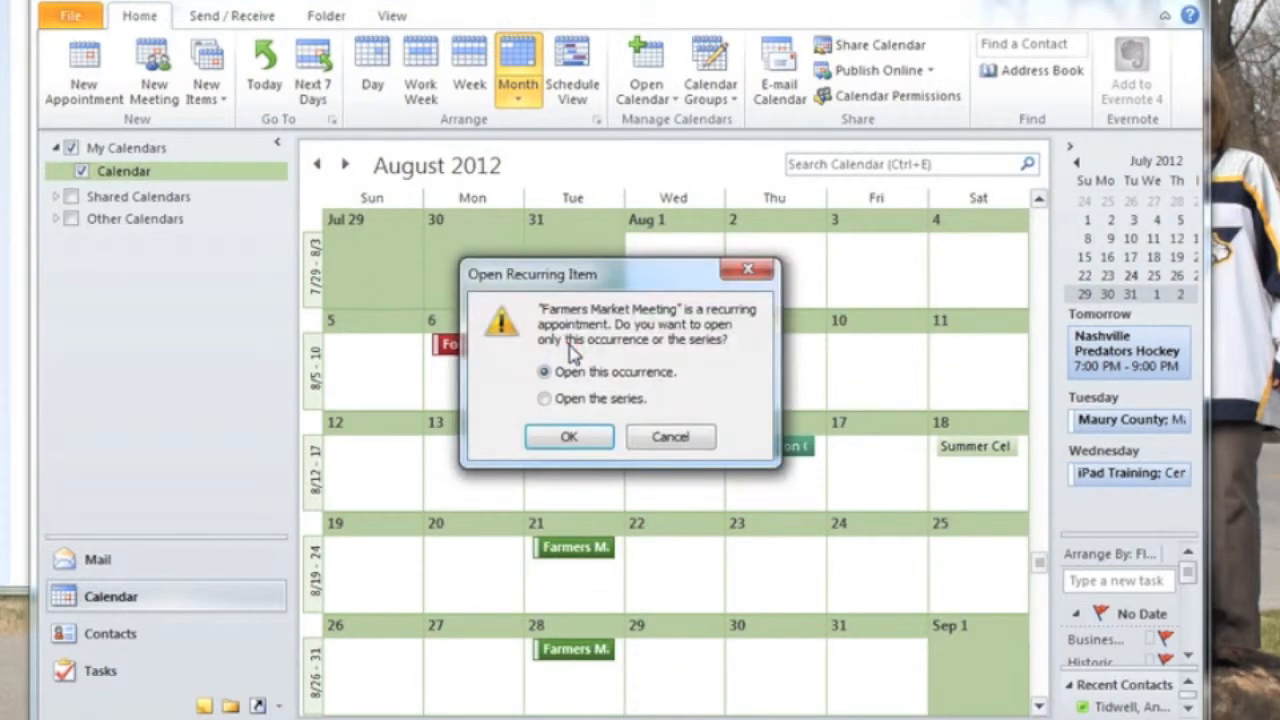
left_click(650, 437)
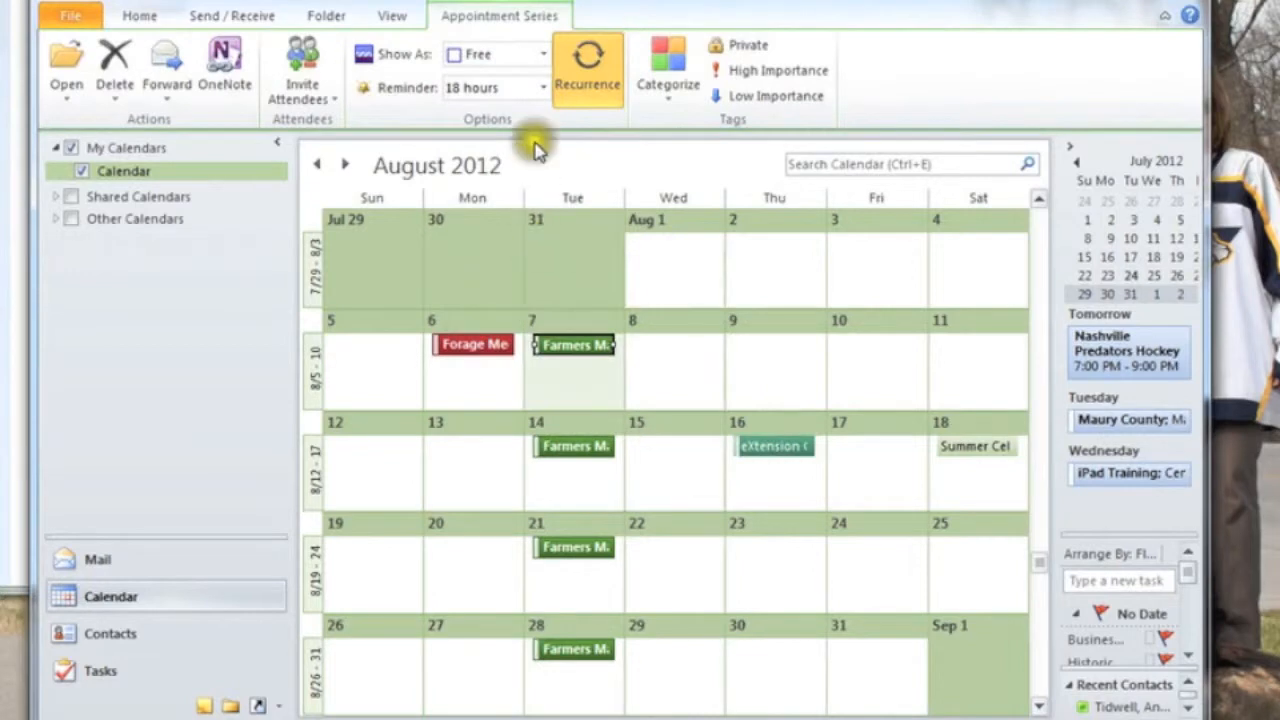
left_click(580, 62)
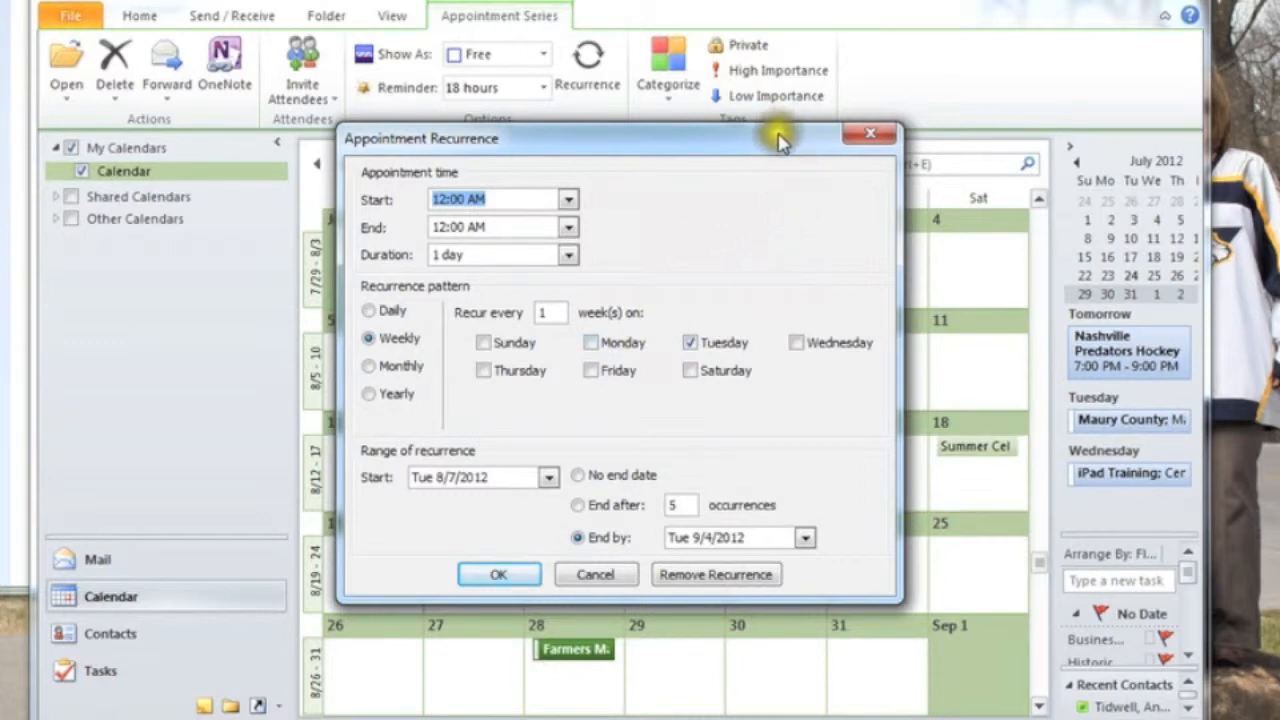
left_click_drag(680, 150, 1233, 282)
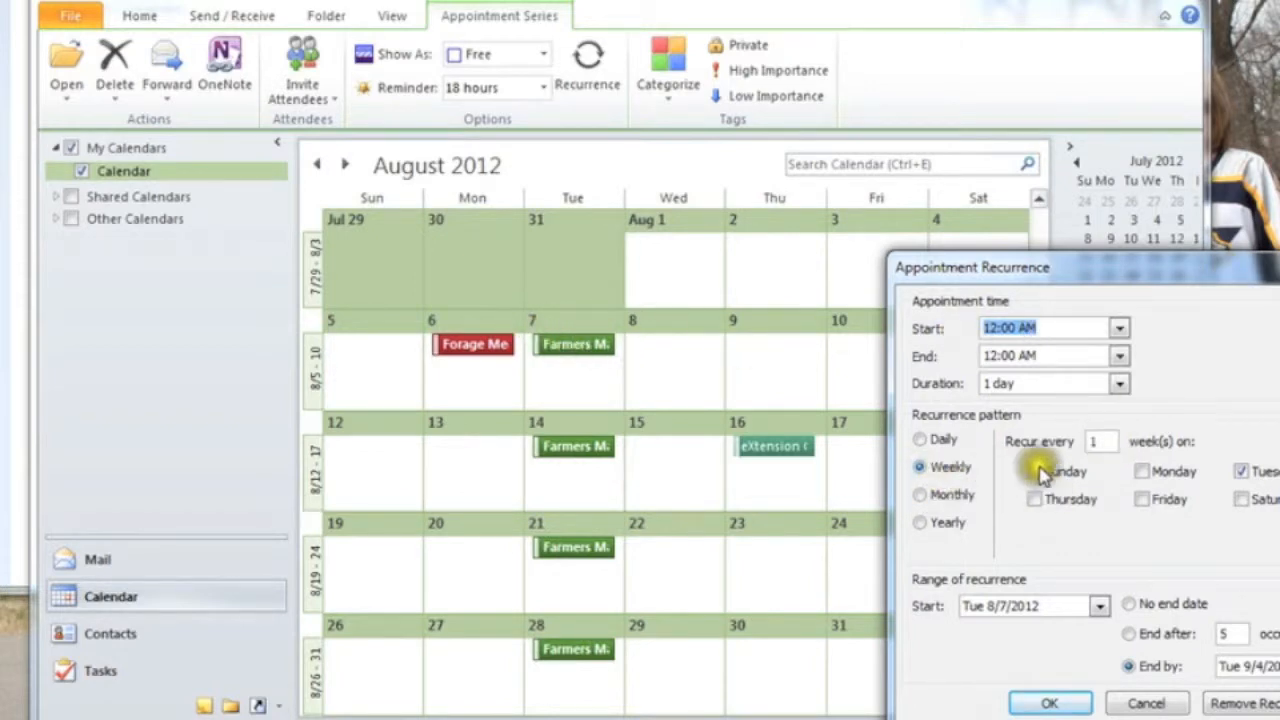
Change the series to recur monthly on the first Tuesday of every 1 month with no end date, and apply it.
left_click(919, 469)
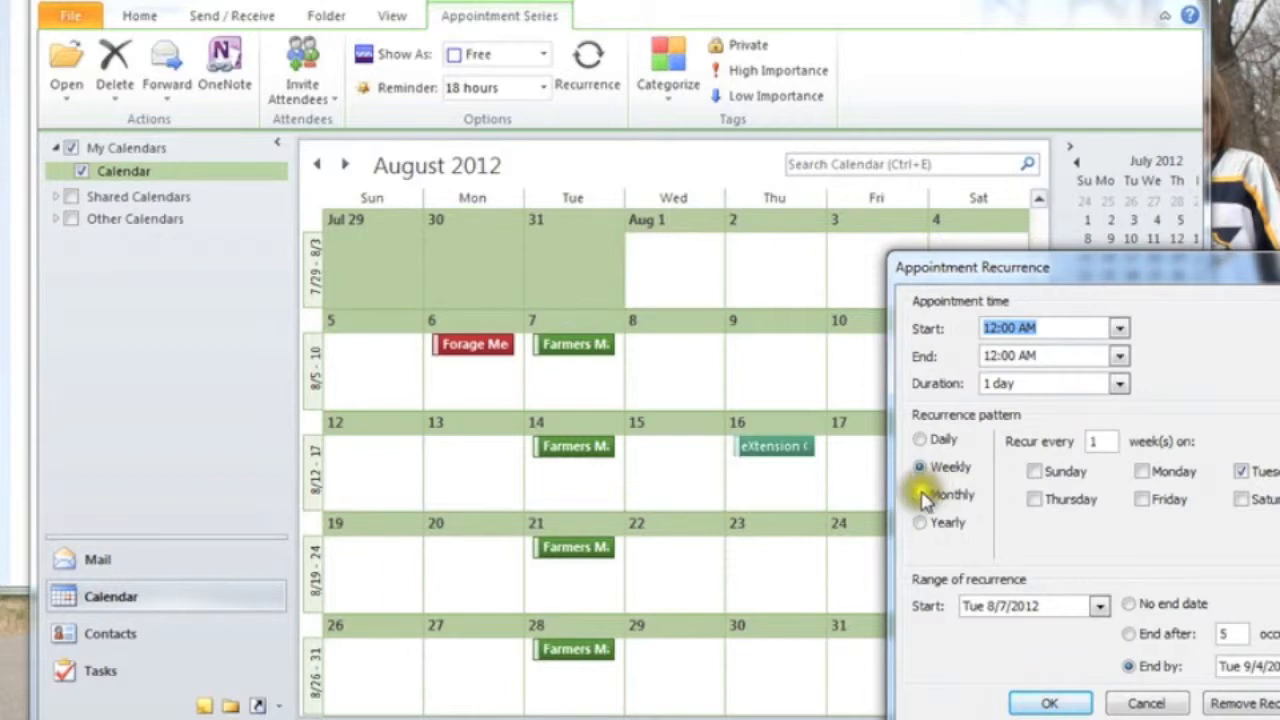
left_click(924, 496)
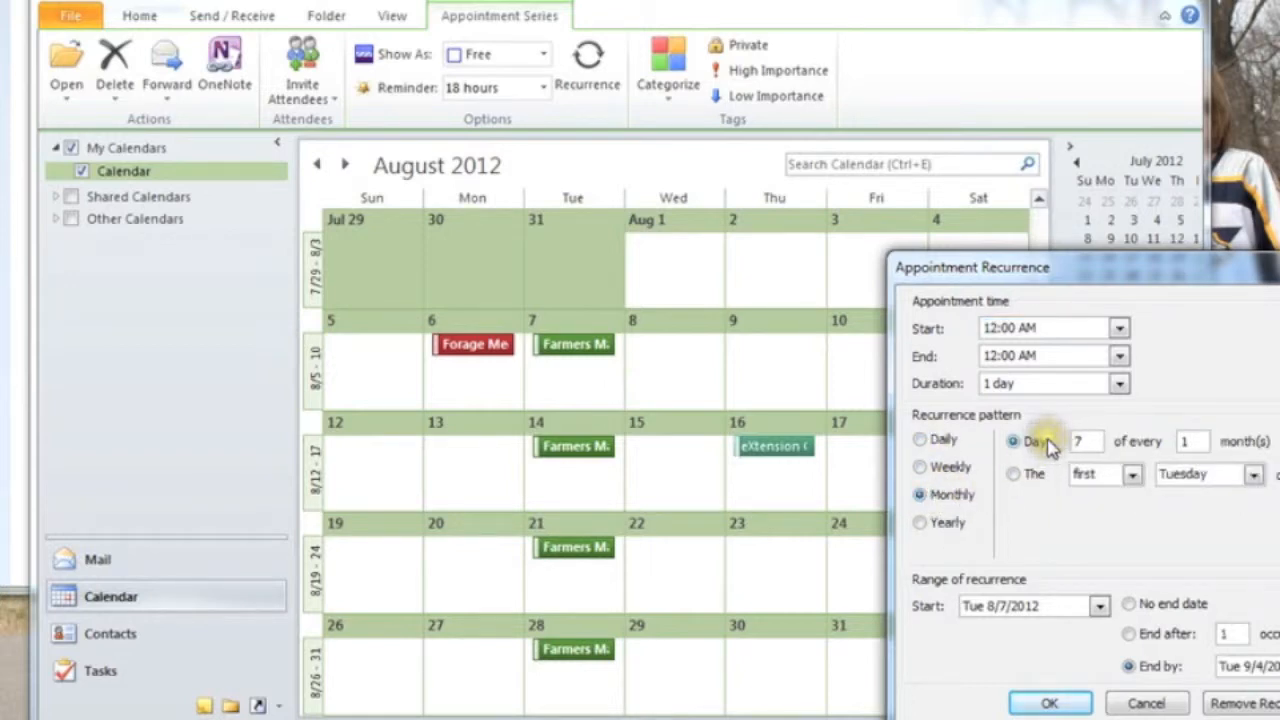
left_click(1014, 474)
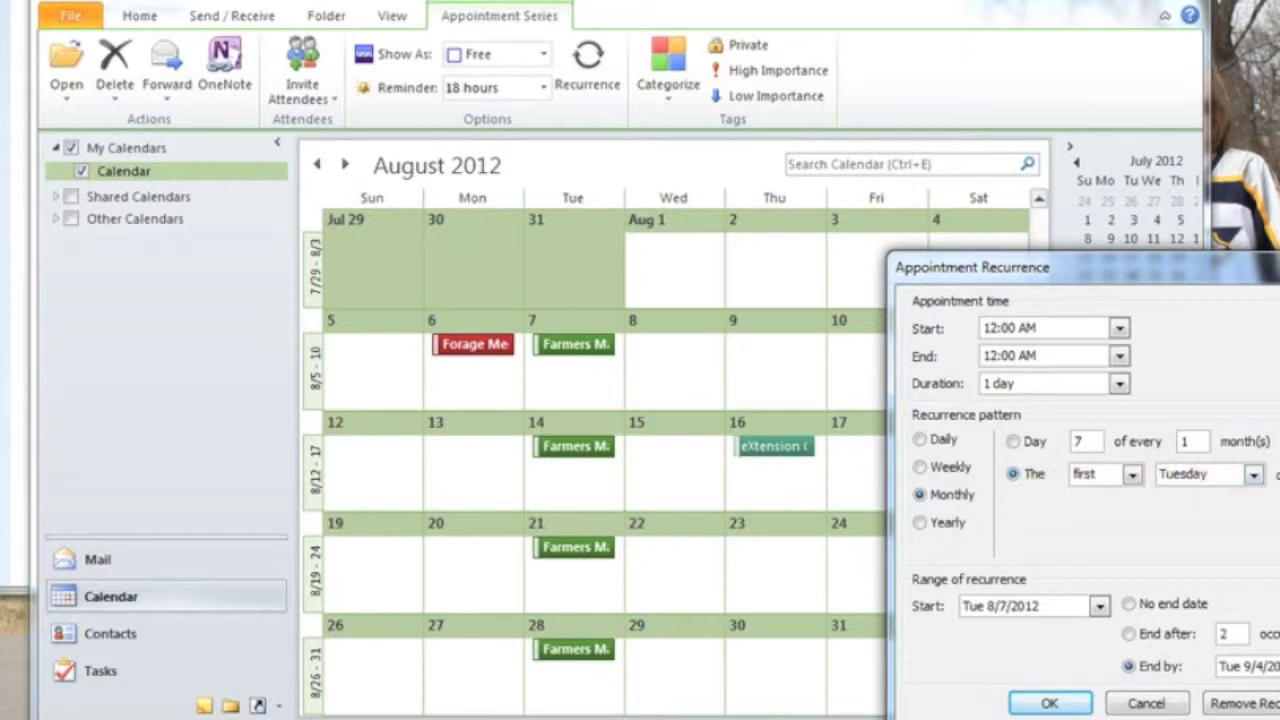
left_click(1253, 474)
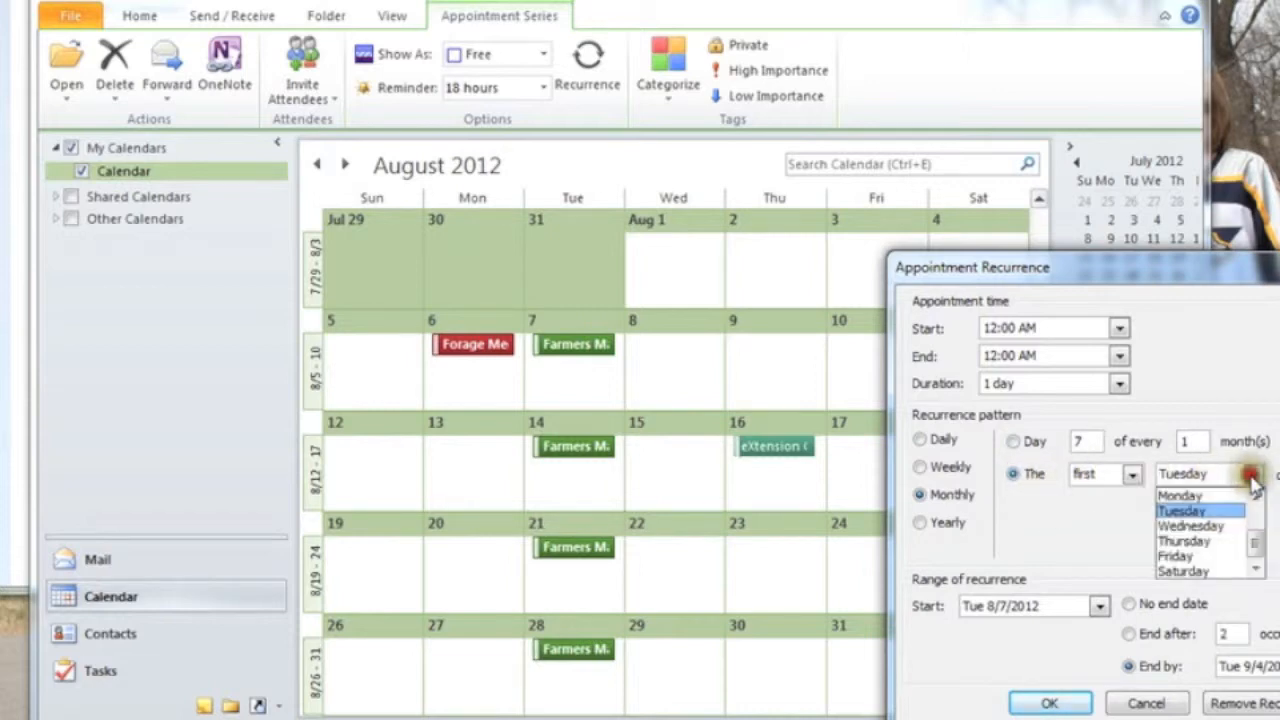
left_click(1136, 474)
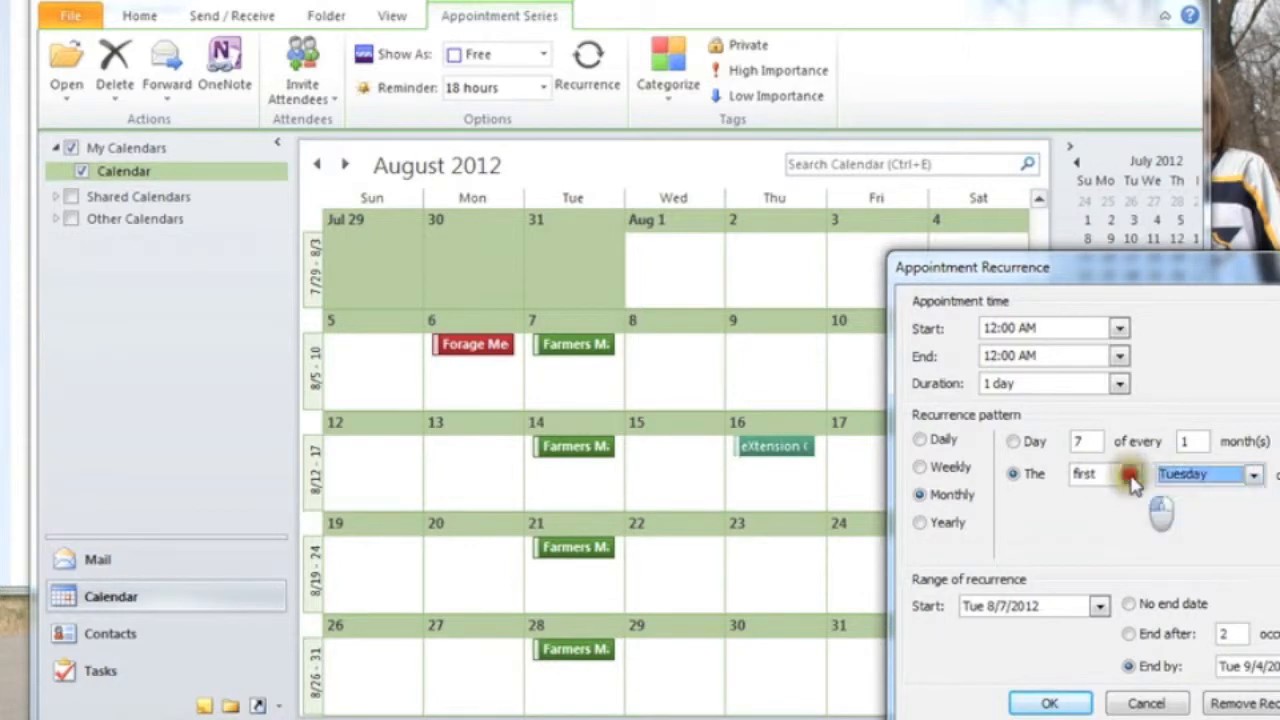
left_click(1131, 474)
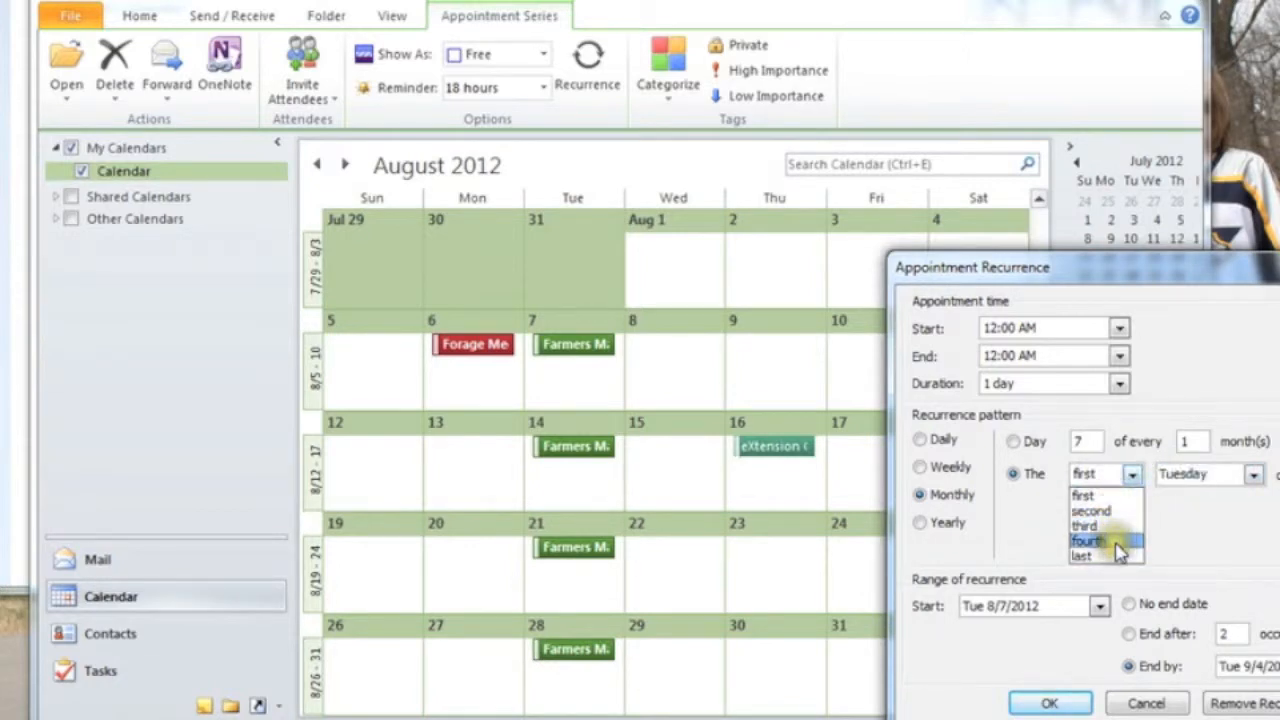
left_click(1208, 535)
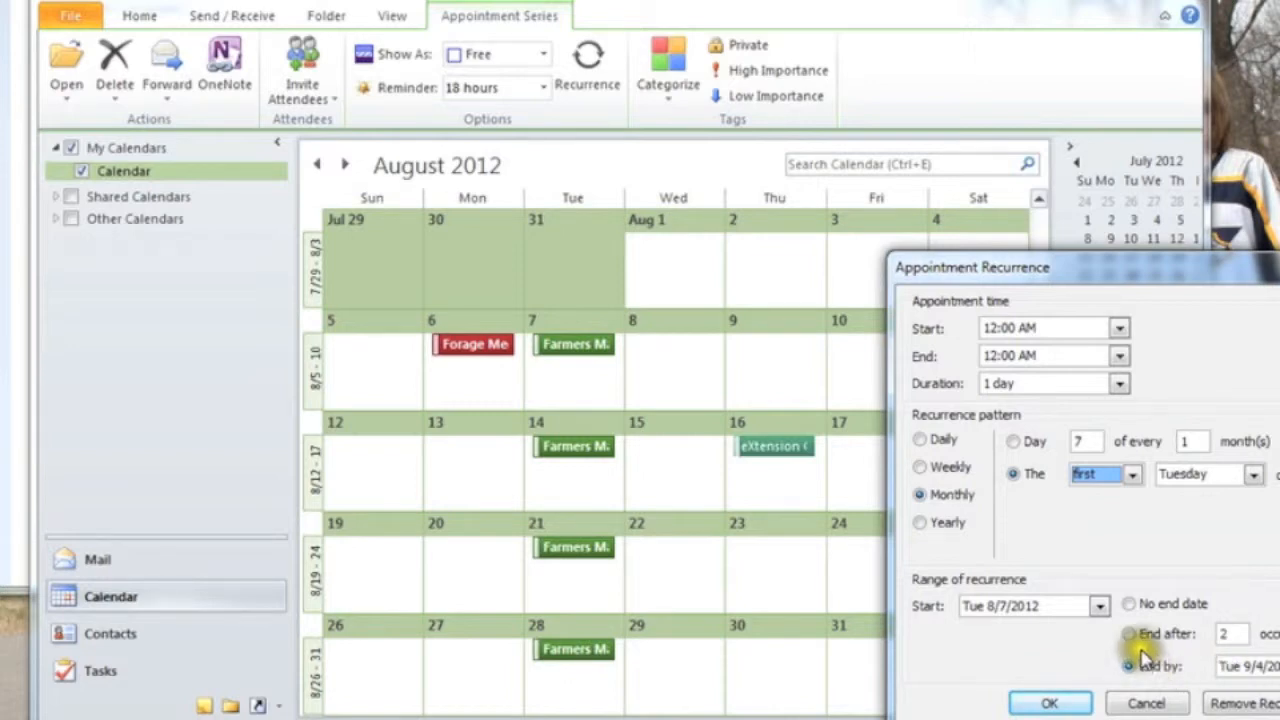
left_click(1129, 604)
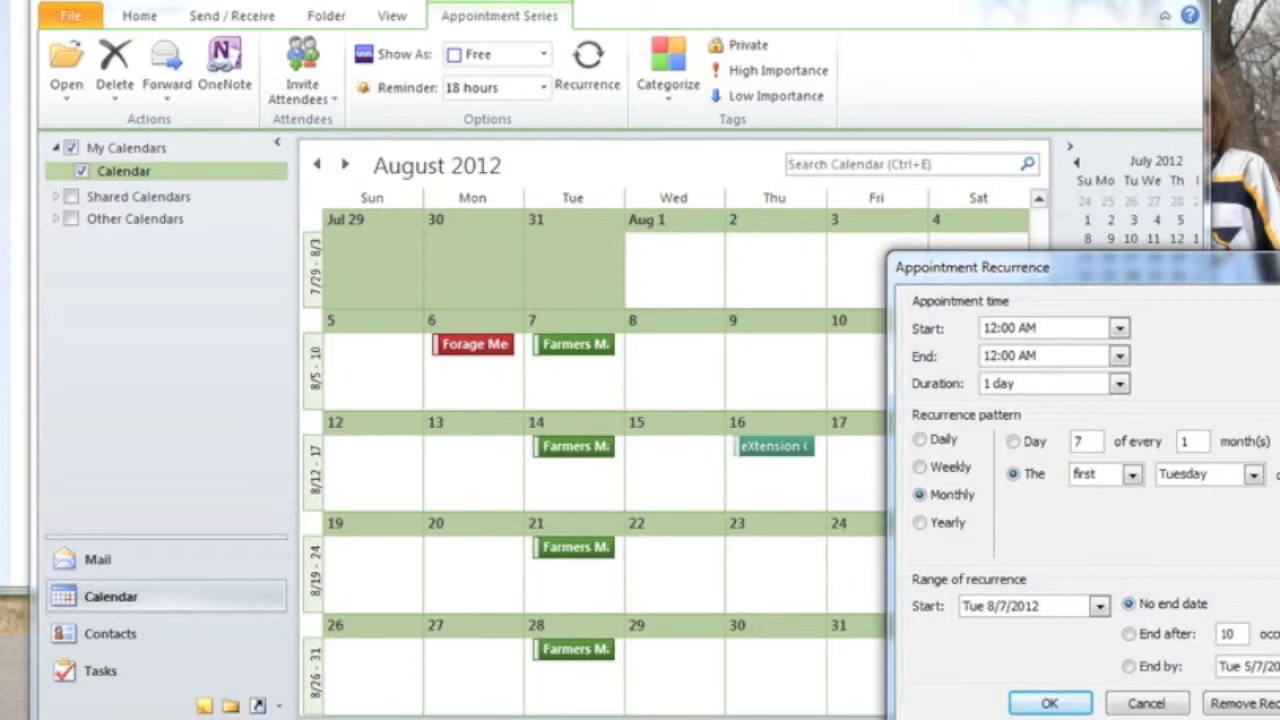
left_click(1080, 704)
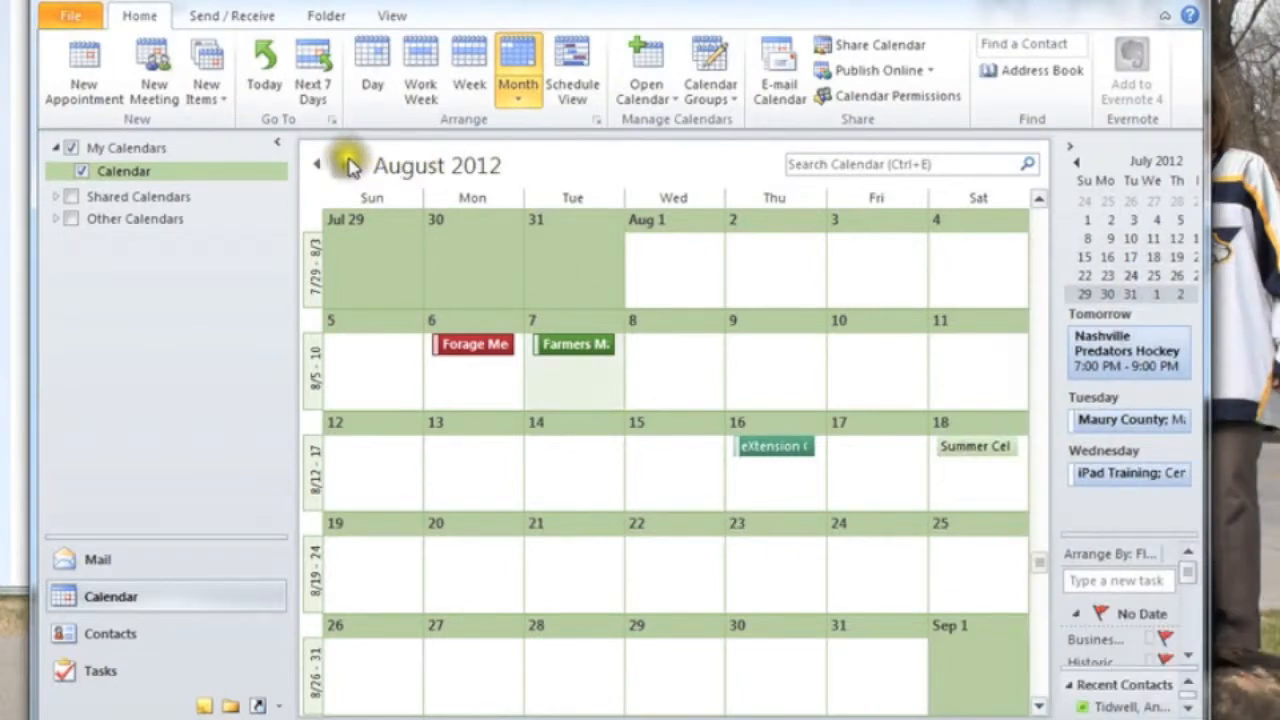
Page through the calendar months up to January 2013 to examine the monthly occurrences, then go back to October 2012.
left_click(347, 163)
left_click(347, 163)
left_click(347, 163)
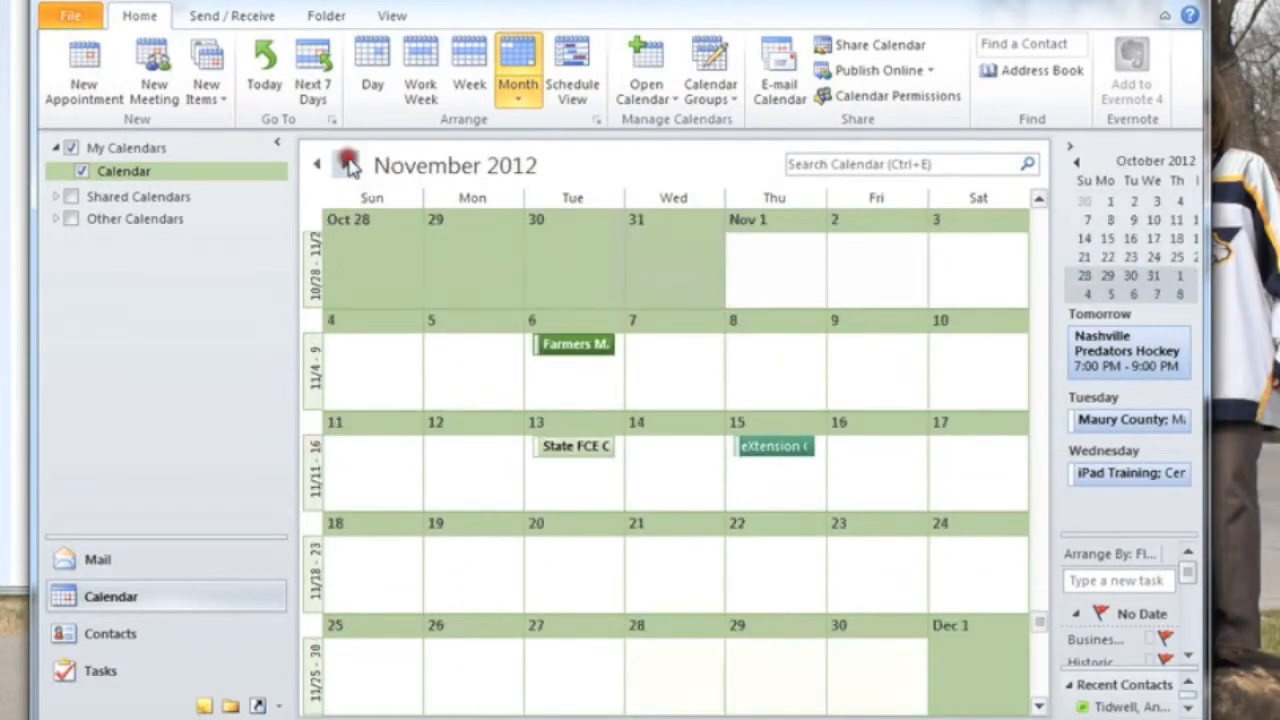
left_click(347, 163)
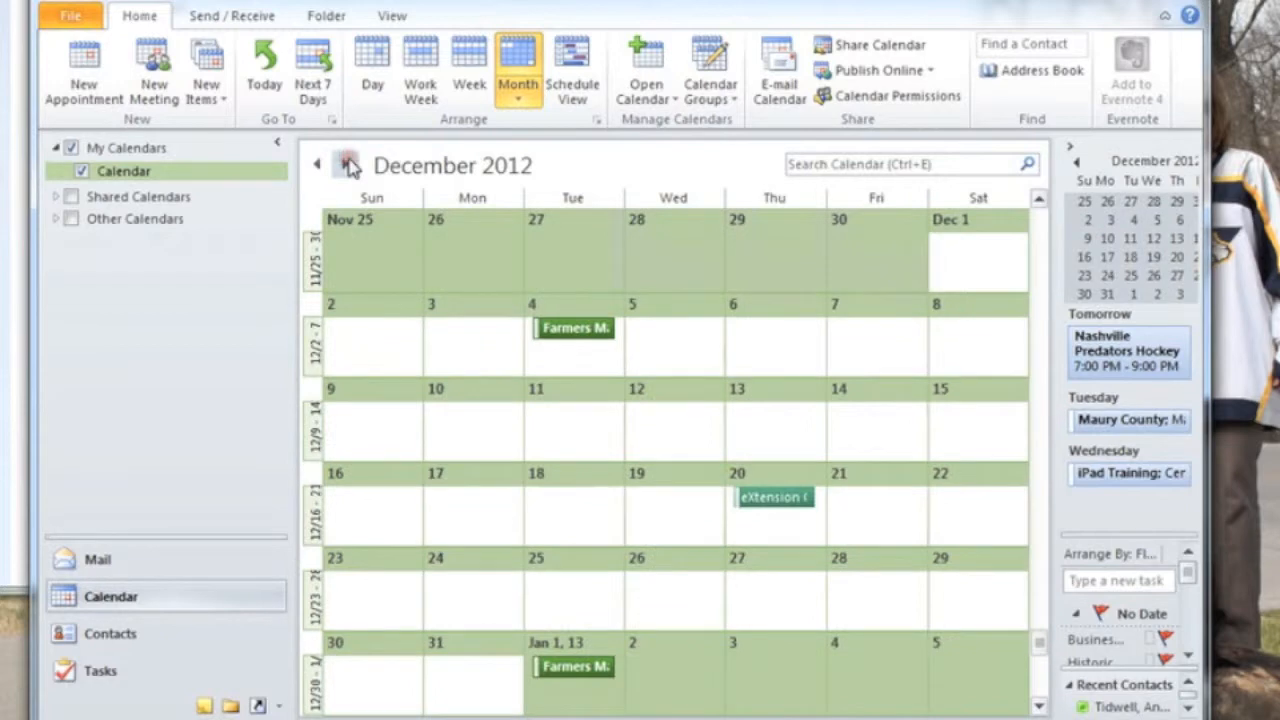
left_click(347, 163)
left_click(313, 163)
left_click(313, 163)
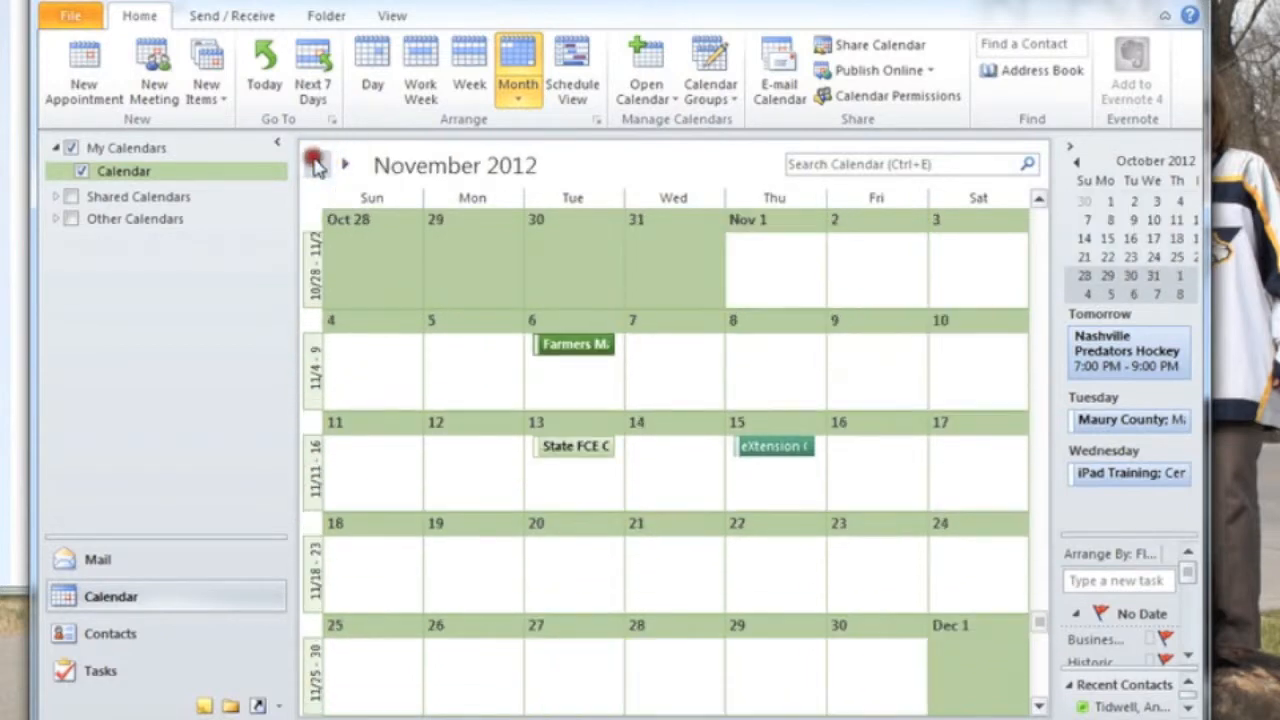
left_click(313, 163)
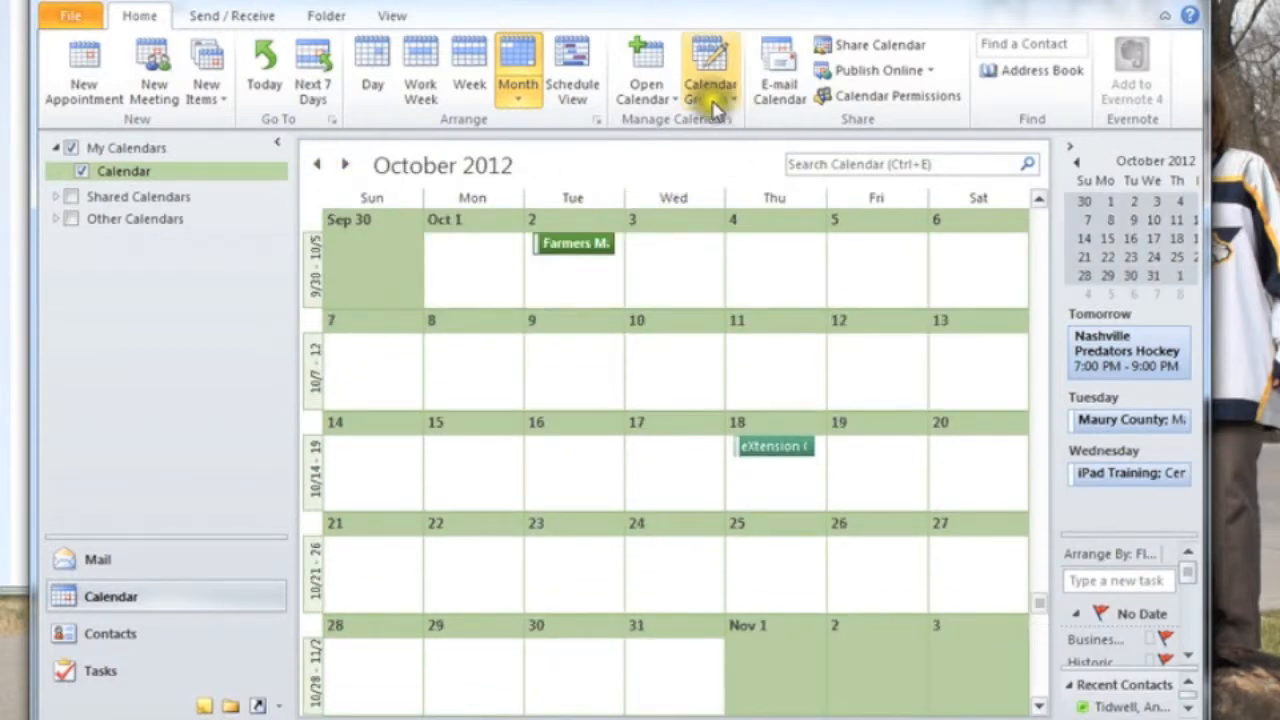
Open the recurrence settings of the Farmers Market Meeting series from its October 2 occurrence.
left_click(578, 248)
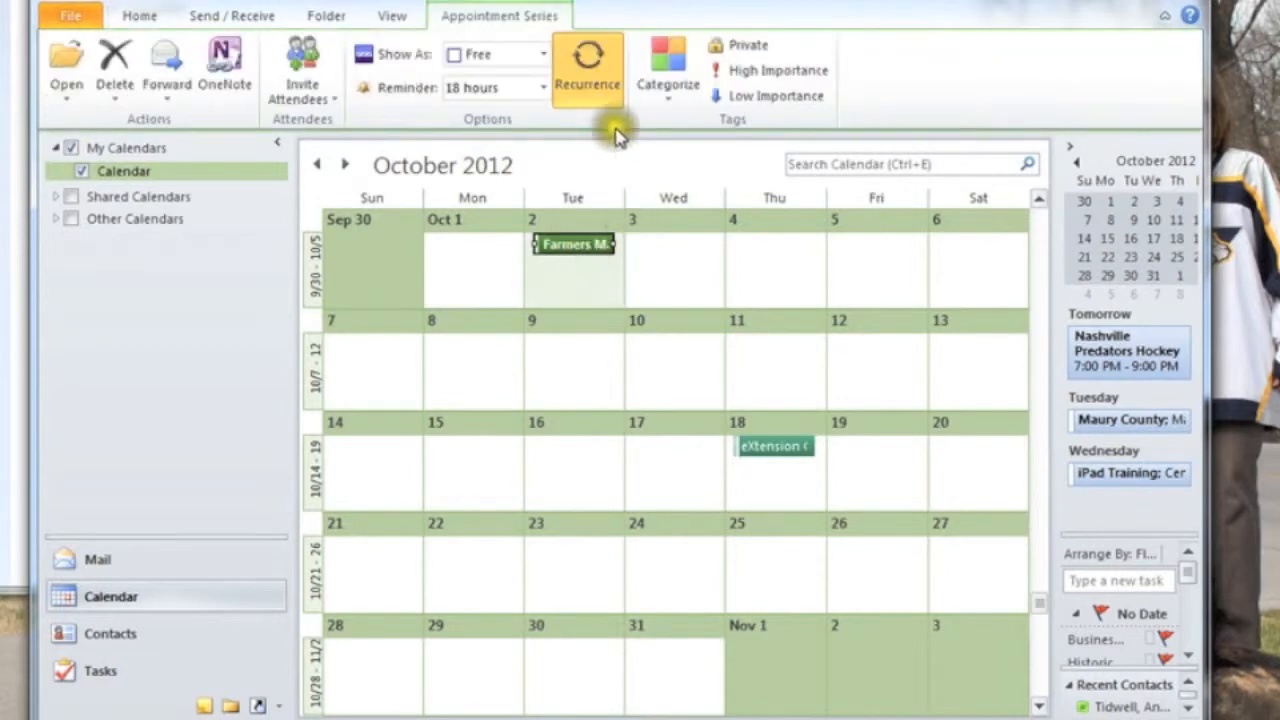
left_click(587, 78)
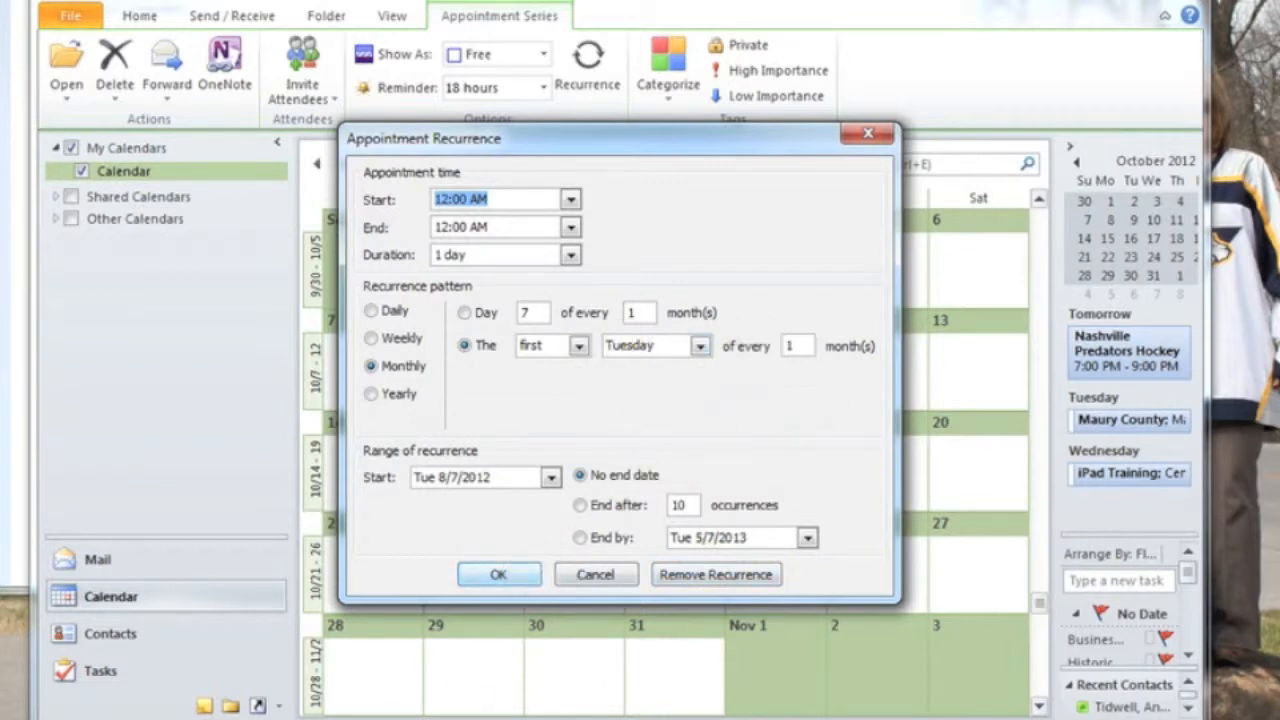
key("alt+Tab")
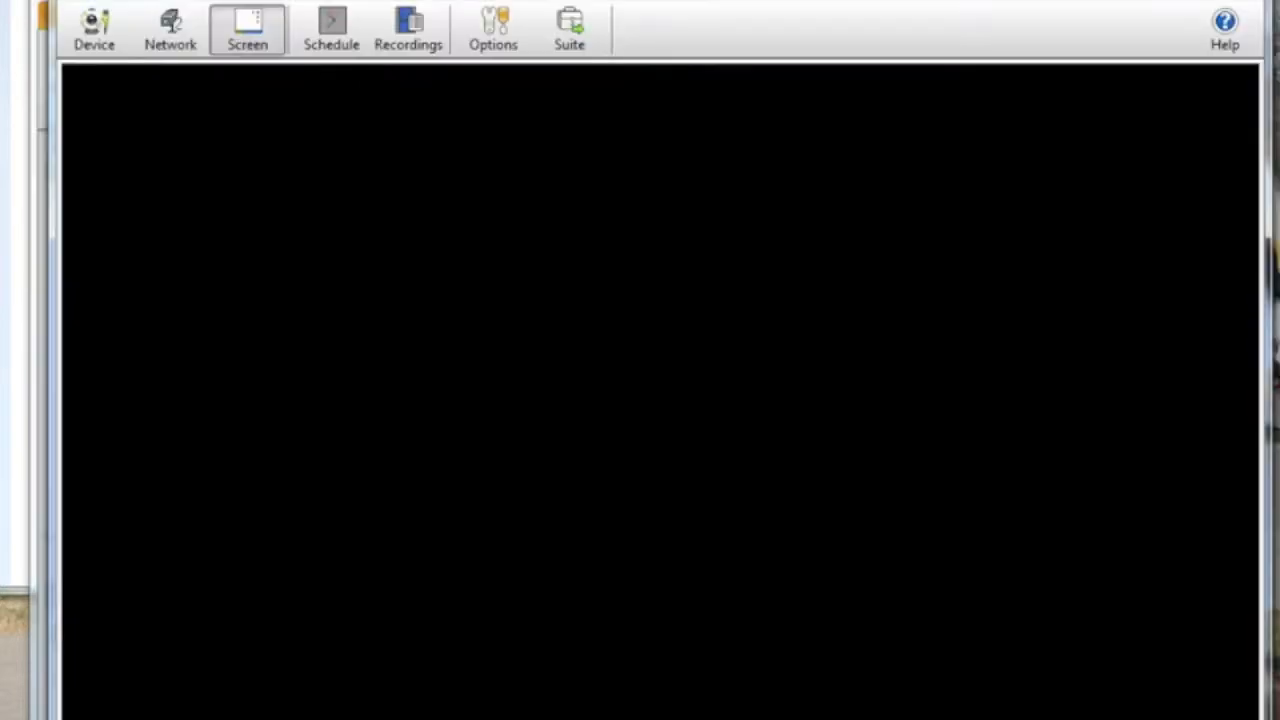